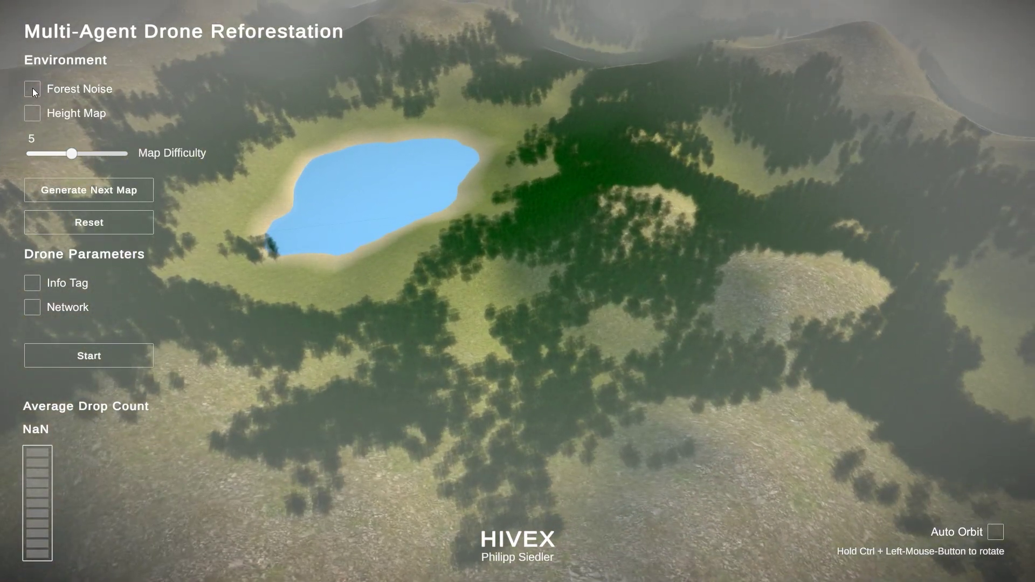
- Preview the Forest Noise overlay, then replace it with the Height Map overlay and orbit the lake
{"action": "left_click", "coordinate": [32, 90]}
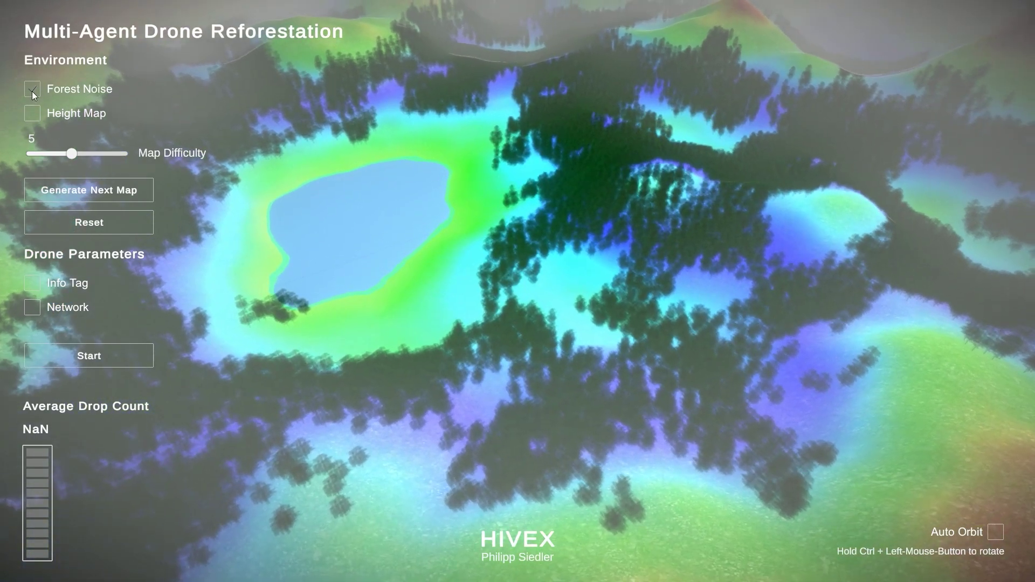
{"action": "left_click", "coordinate": [32, 92]}
{"action": "left_click", "coordinate": [32, 112]}
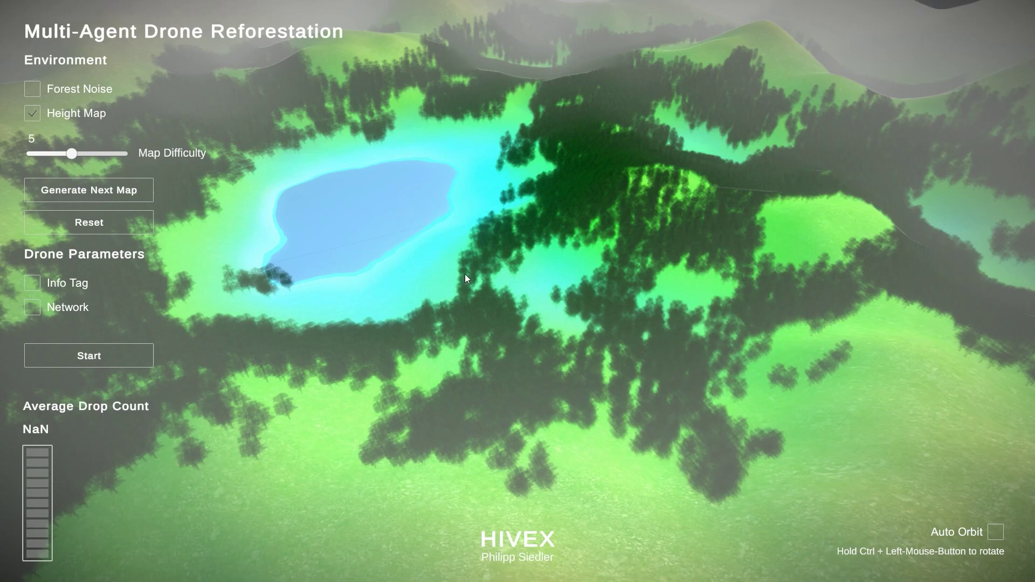
{"action": "mouse_move", "coordinate": [466, 274]}
{"action": "left_mouse_down", "text": "ctrl"}
{"action": "mouse_move", "coordinate": [434, 289]}
{"action": "mouse_move", "coordinate": [414, 284]}
{"action": "mouse_move", "coordinate": [465, 281]}
{"action": "left_mouse_up", "text": "ctrl"}
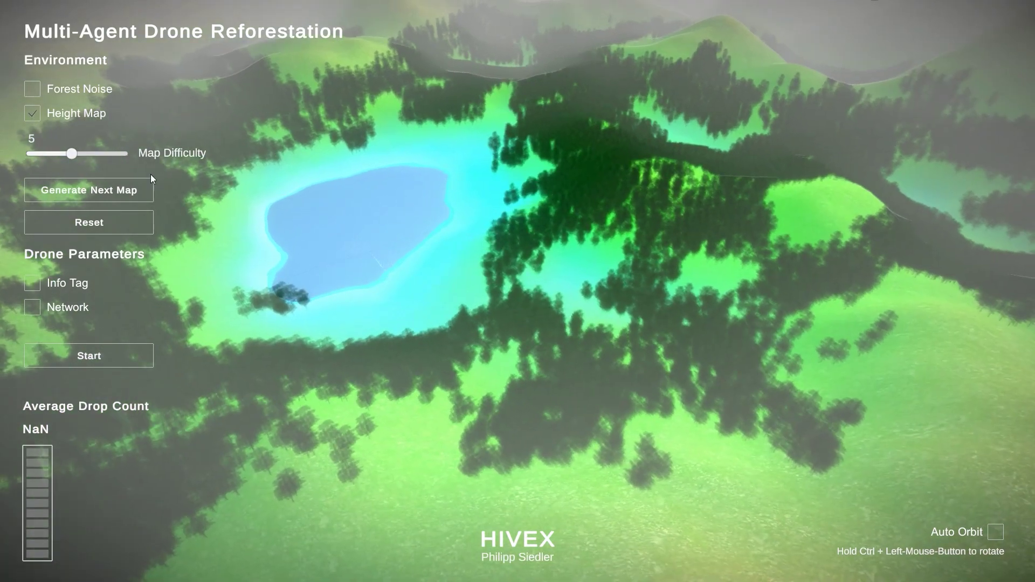
- Turn off the Height Map overlay and set Map Difficulty to 1 for flatter terrain
{"action": "left_click", "coordinate": [32, 114]}
{"action": "left_click", "coordinate": [31, 156]}
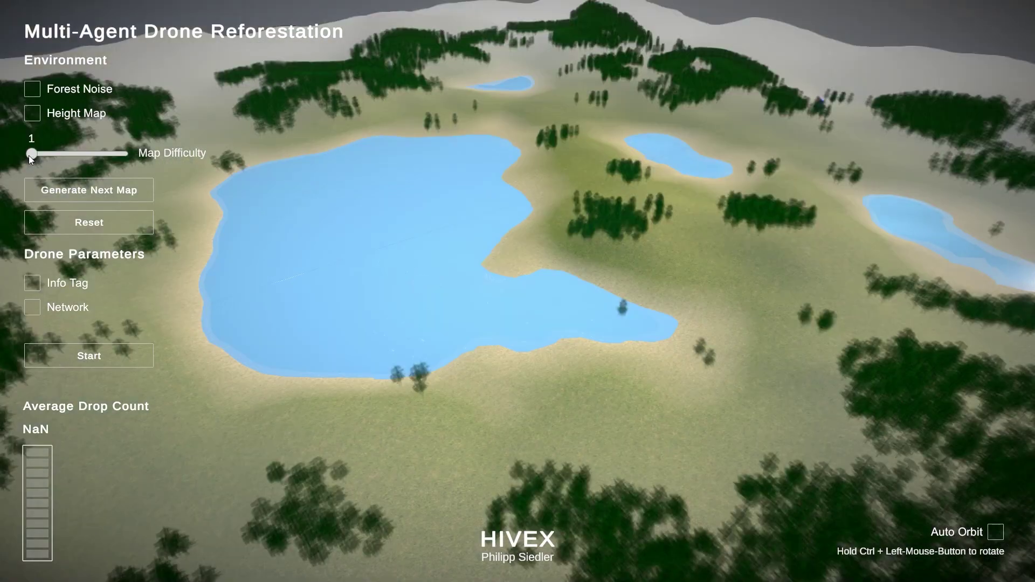
{"action": "left_click_drag", "start_coordinate": [413, 232], "coordinate": [515, 293], "text": "ctrl"}
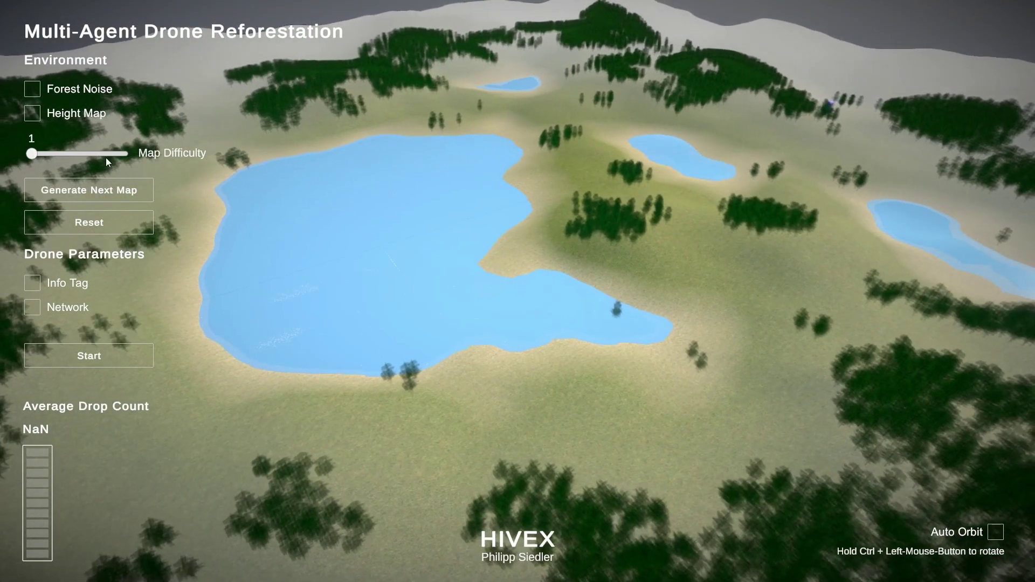
- Raise Map Difficulty through 2, 3, 5, 7, 8 and 9 to 10, then lower it to 6 and 5
{"action": "left_click", "coordinate": [40, 152]}
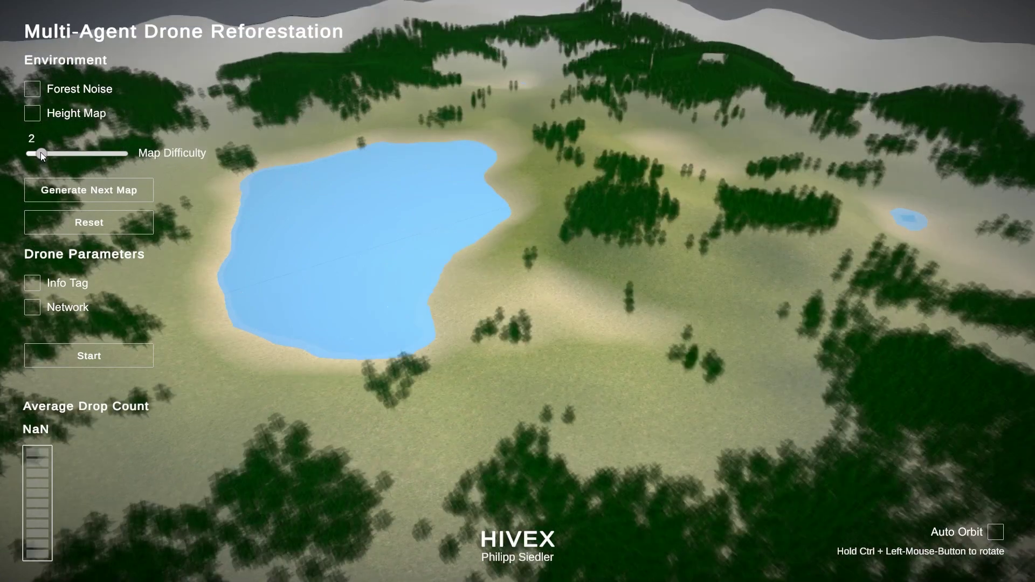
{"action": "left_click_drag", "start_coordinate": [46, 155], "coordinate": [64, 152]}
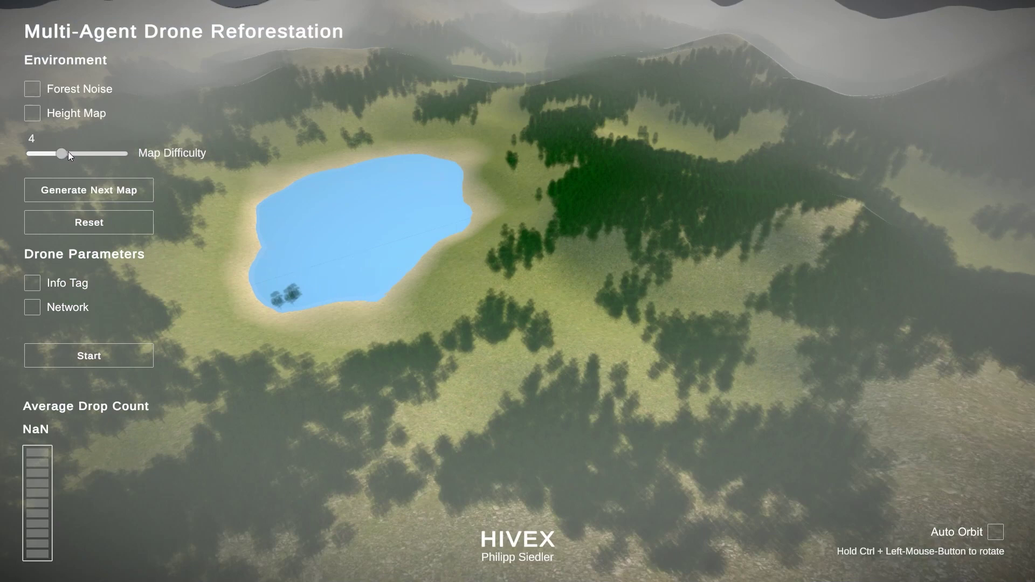
{"action": "left_click_drag", "start_coordinate": [70, 153], "coordinate": [83, 155]}
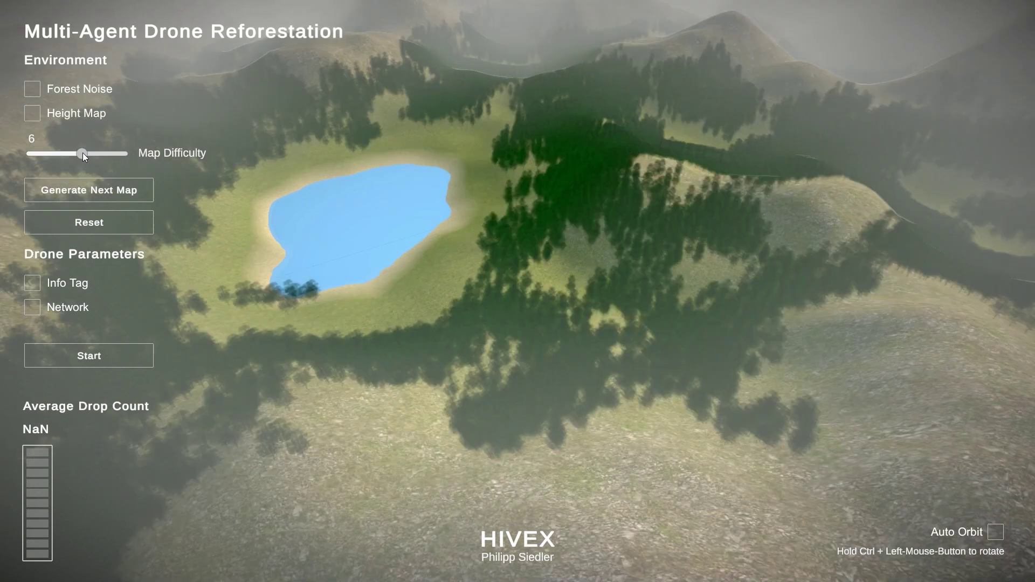
{"action": "left_click", "coordinate": [90, 154]}
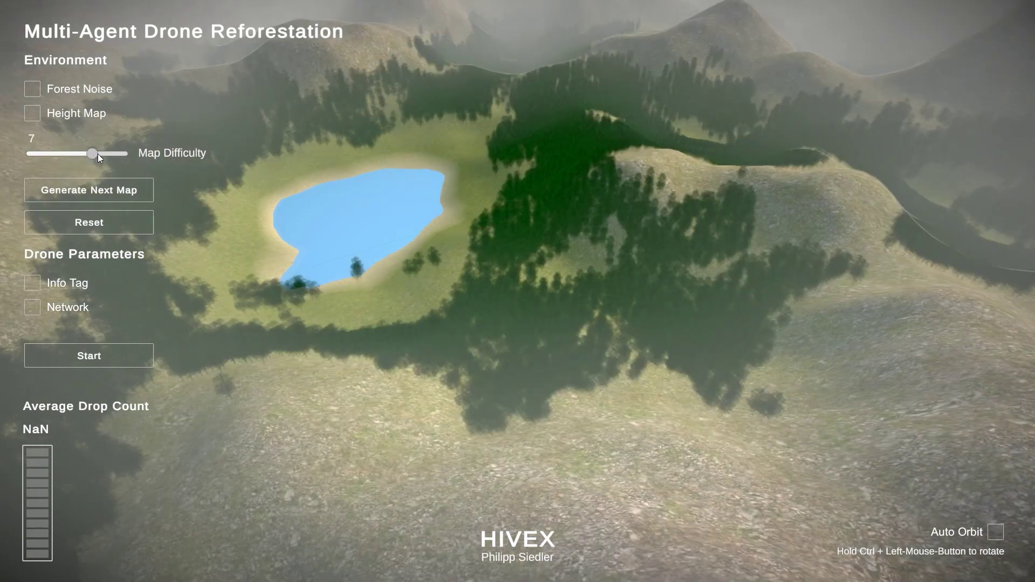
{"action": "left_click_drag", "start_coordinate": [100, 155], "coordinate": [103, 156]}
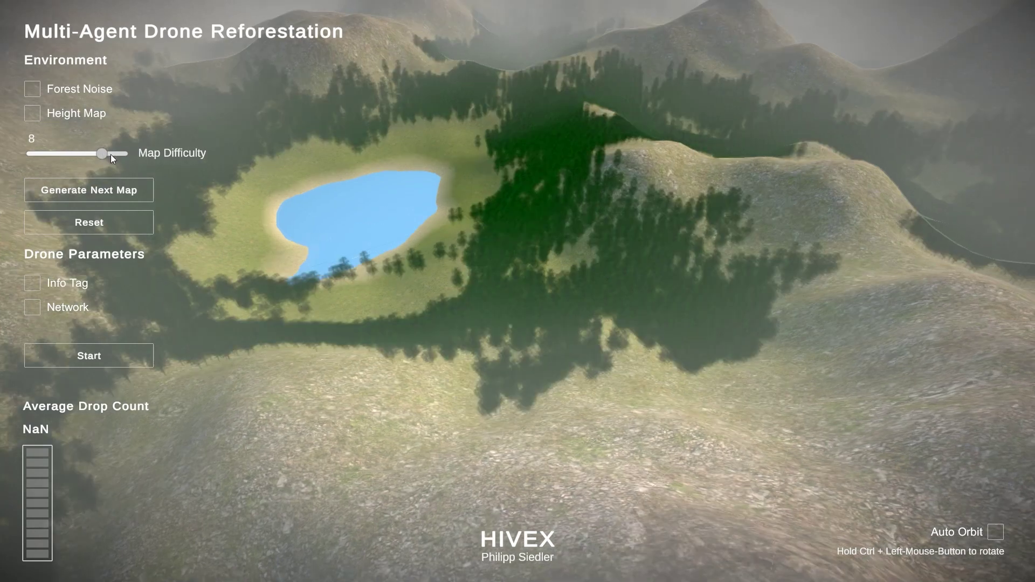
{"action": "left_click", "coordinate": [111, 154]}
{"action": "left_click", "coordinate": [125, 153]}
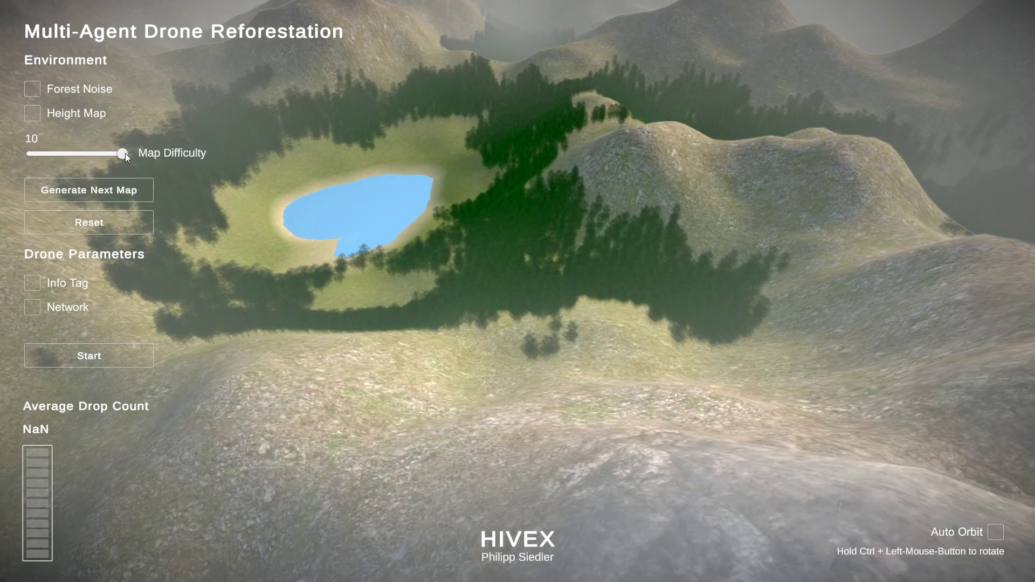
{"action": "left_click_drag", "start_coordinate": [623, 231], "coordinate": [742, 242], "text": "ctrl"}
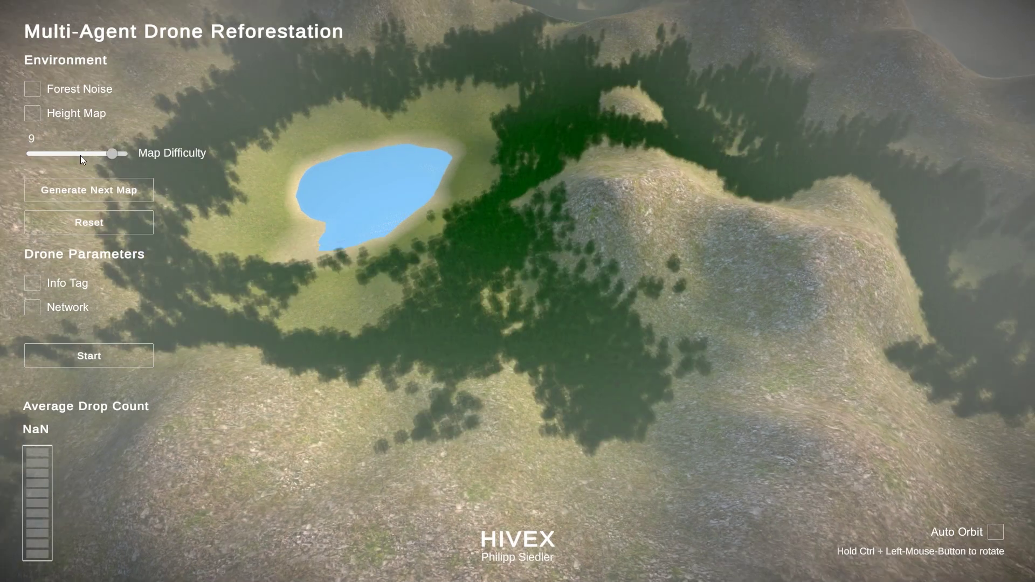
{"action": "left_click", "coordinate": [81, 156]}
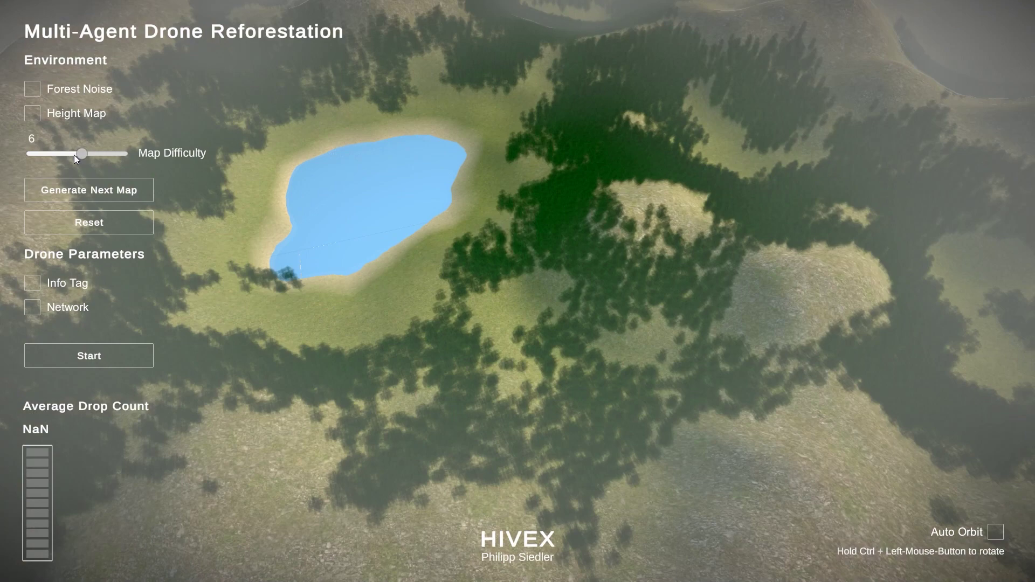
{"action": "left_click", "coordinate": [71, 155]}
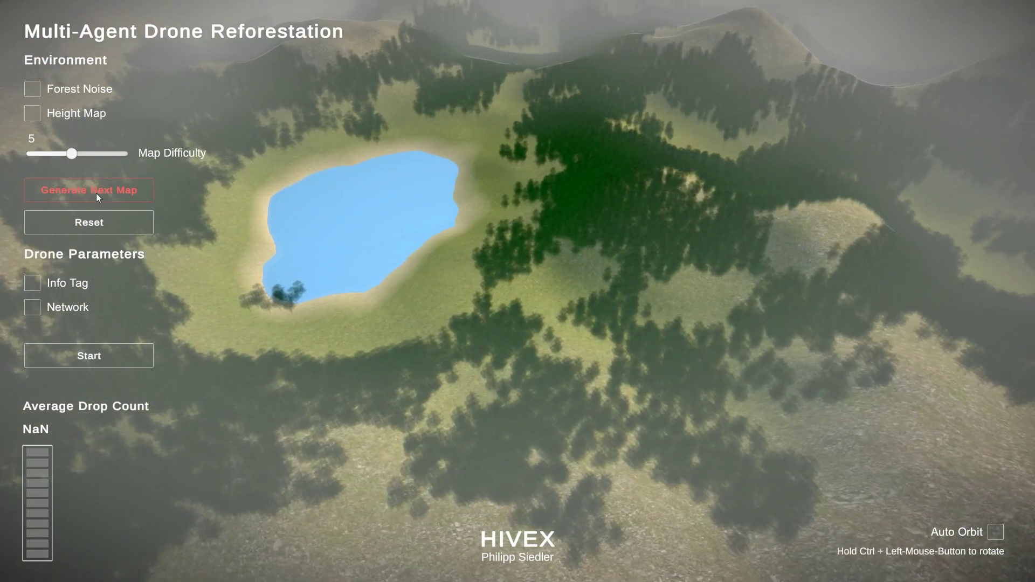
- Generate eight new maps in turn until a dense forest with one small lake appears
{"action": "left_click", "coordinate": [95, 193]}
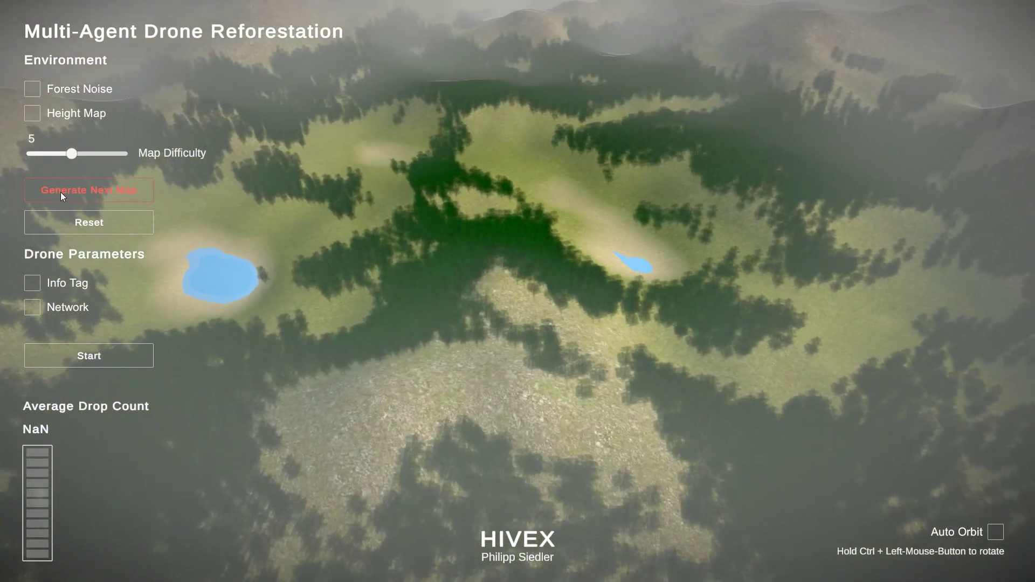
{"action": "left_click", "coordinate": [60, 192]}
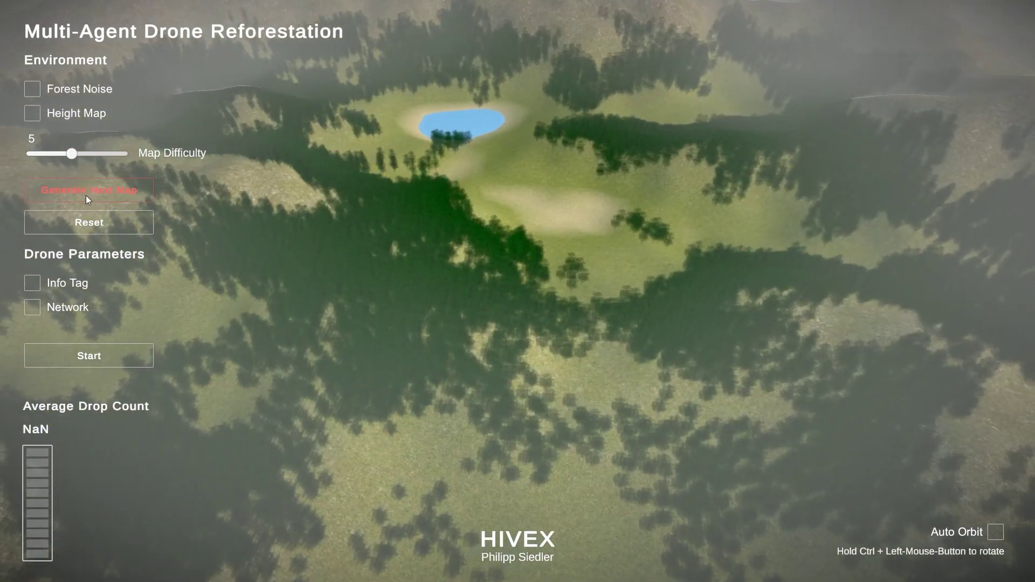
{"action": "left_click", "coordinate": [86, 195]}
{"action": "left_click", "coordinate": [91, 193]}
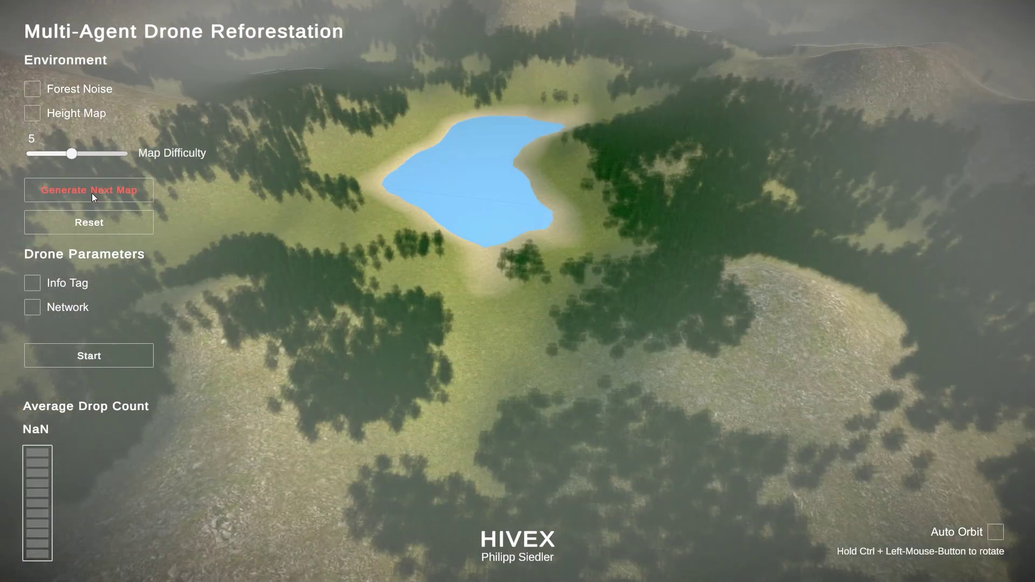
{"action": "left_click", "coordinate": [92, 194]}
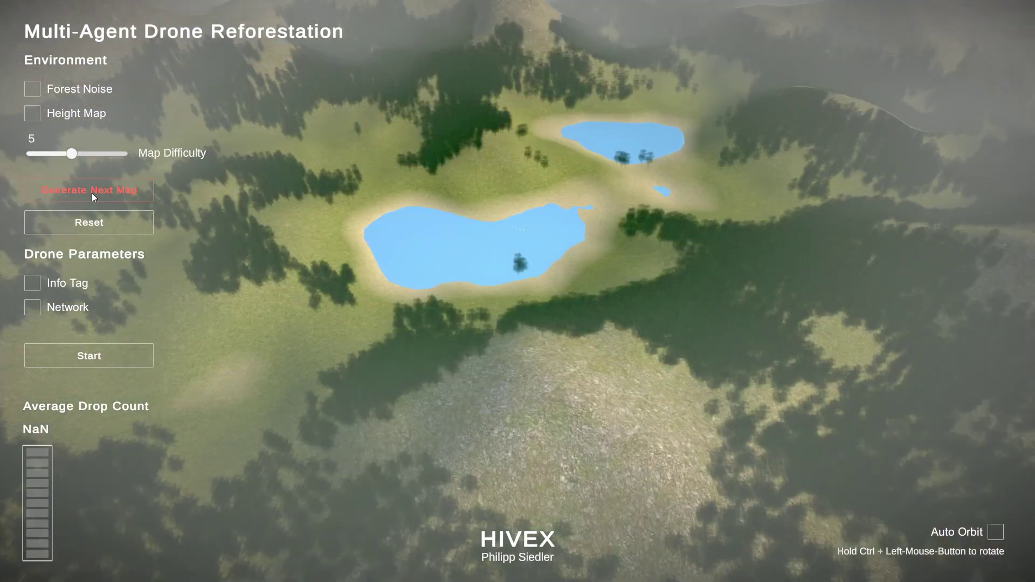
{"action": "left_click", "coordinate": [91, 194]}
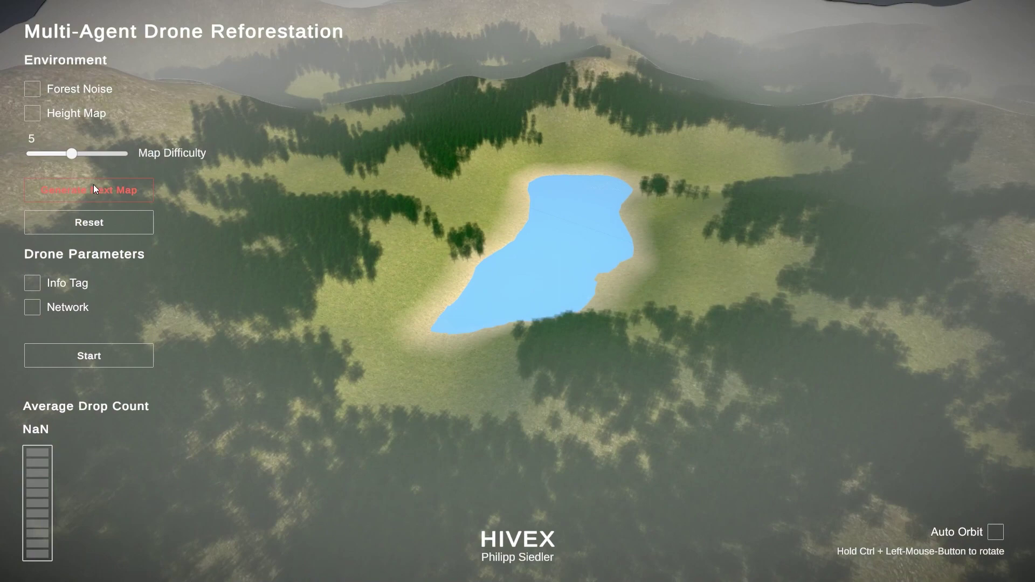
{"action": "left_click", "coordinate": [93, 188]}
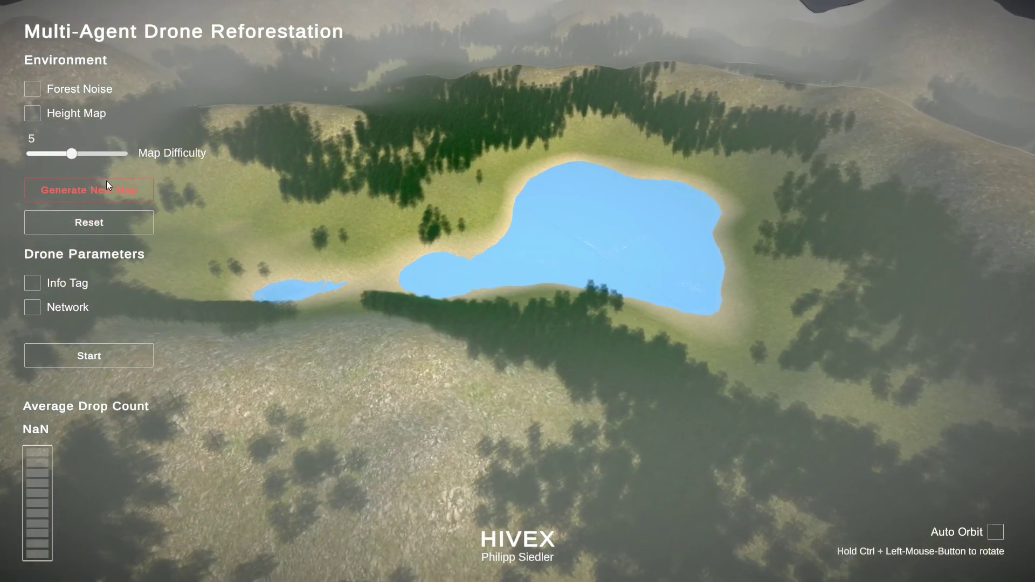
{"action": "left_click", "coordinate": [102, 190]}
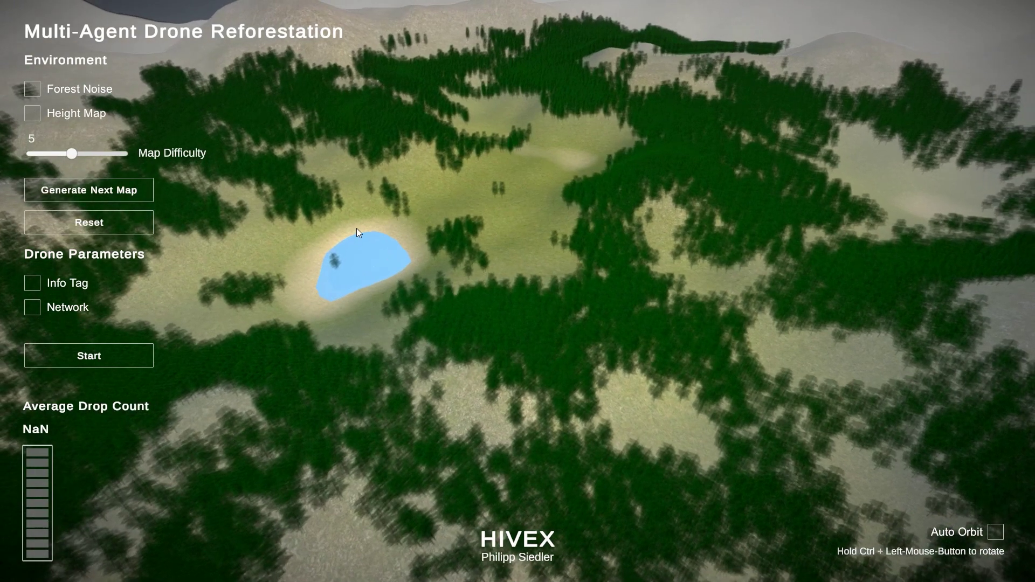
- Briefly show and hide the Forest Noise and Height Map overlays, then start the drone swarm
{"action": "left_click", "coordinate": [32, 90]}
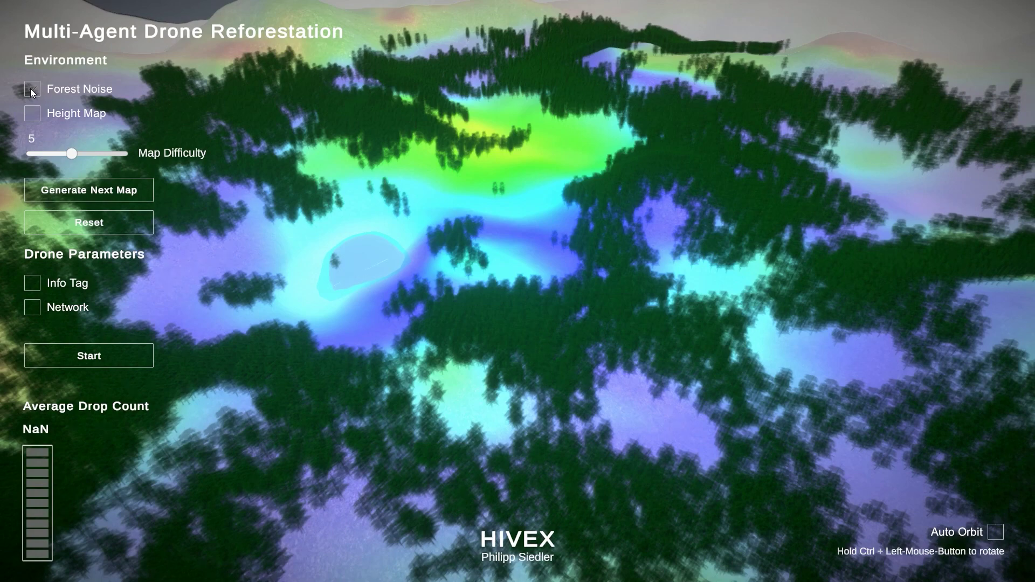
{"action": "left_click", "coordinate": [33, 91]}
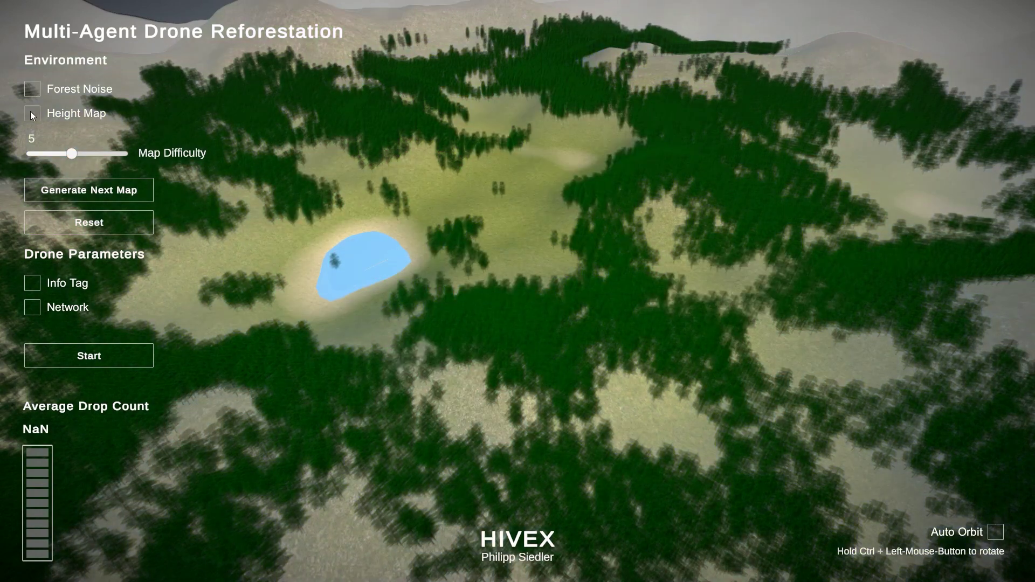
{"action": "left_click", "coordinate": [31, 113]}
{"action": "left_click", "coordinate": [30, 112]}
{"action": "left_click", "coordinate": [96, 352]}
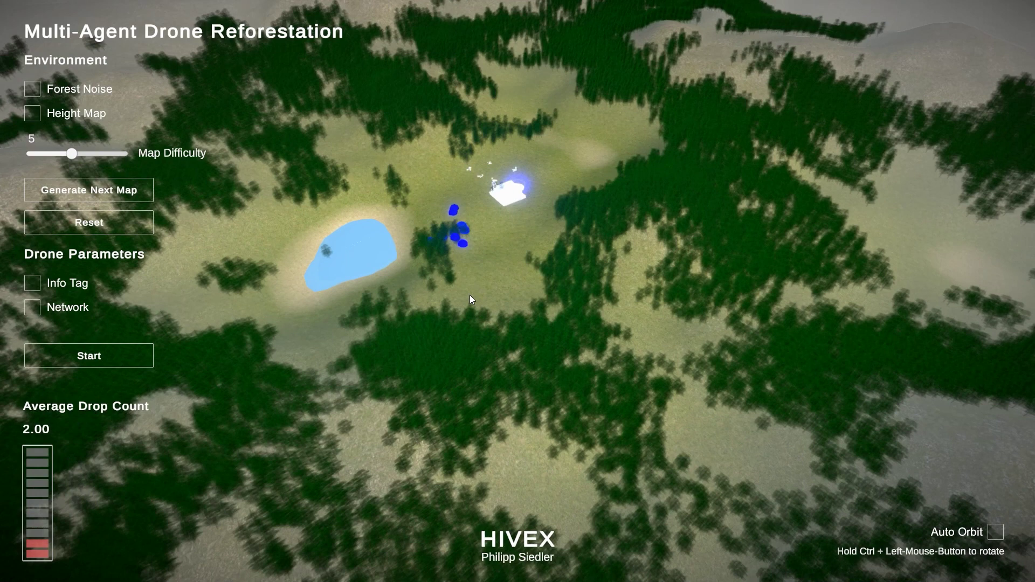
- Turn on Info Tag to label each drone with its drop count, and orbit the terrain
{"action": "left_click", "coordinate": [32, 283]}
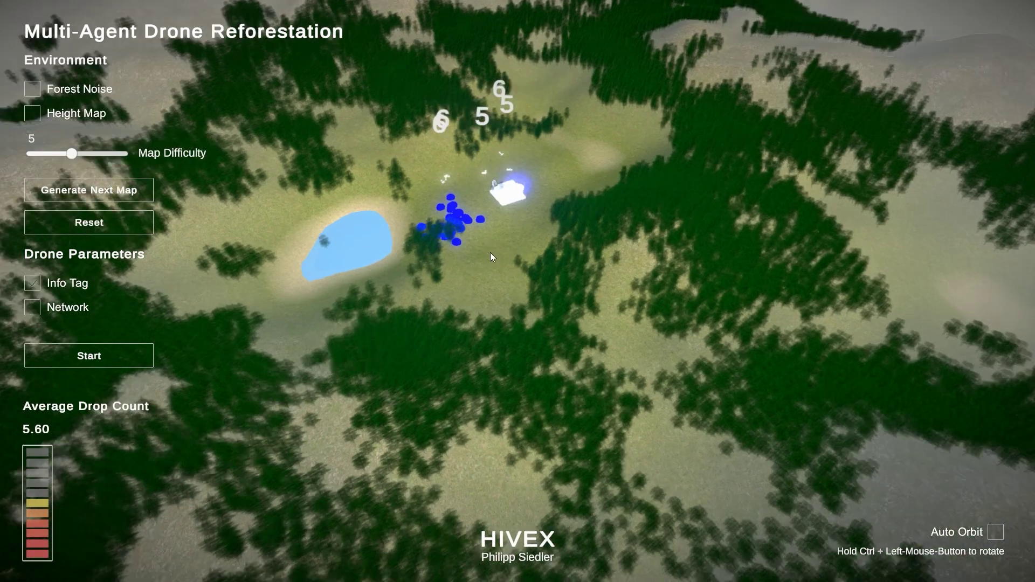
{"action": "left_click_drag", "start_coordinate": [490, 252], "coordinate": [470, 251], "text": "ctrl"}
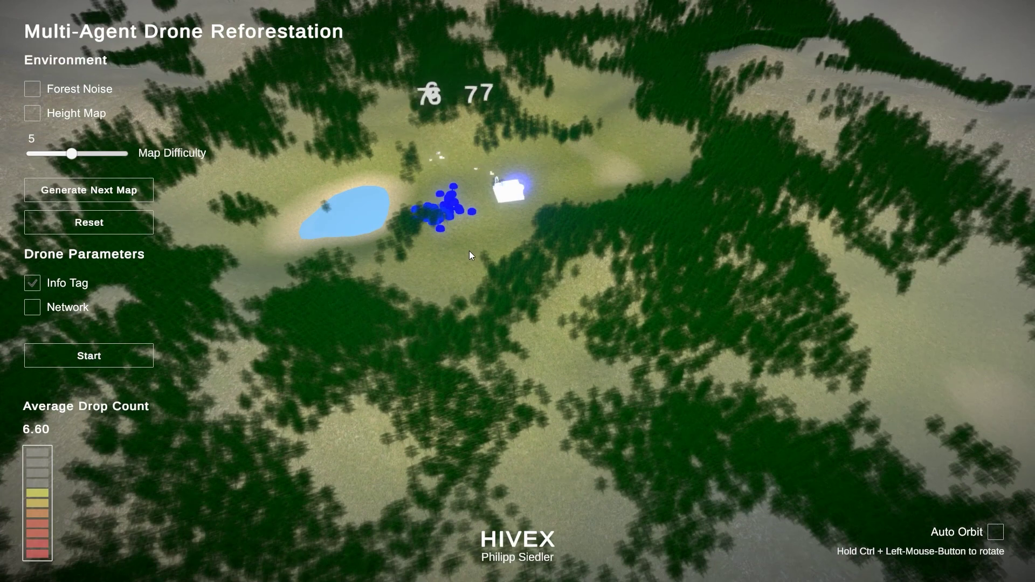
- Replace the Info Tag labels with the Network view and orbit around the swarm
{"action": "left_click", "coordinate": [32, 283]}
{"action": "left_click", "coordinate": [32, 307]}
{"action": "left_click_drag", "start_coordinate": [383, 299], "coordinate": [458, 303], "text": "ctrl"}
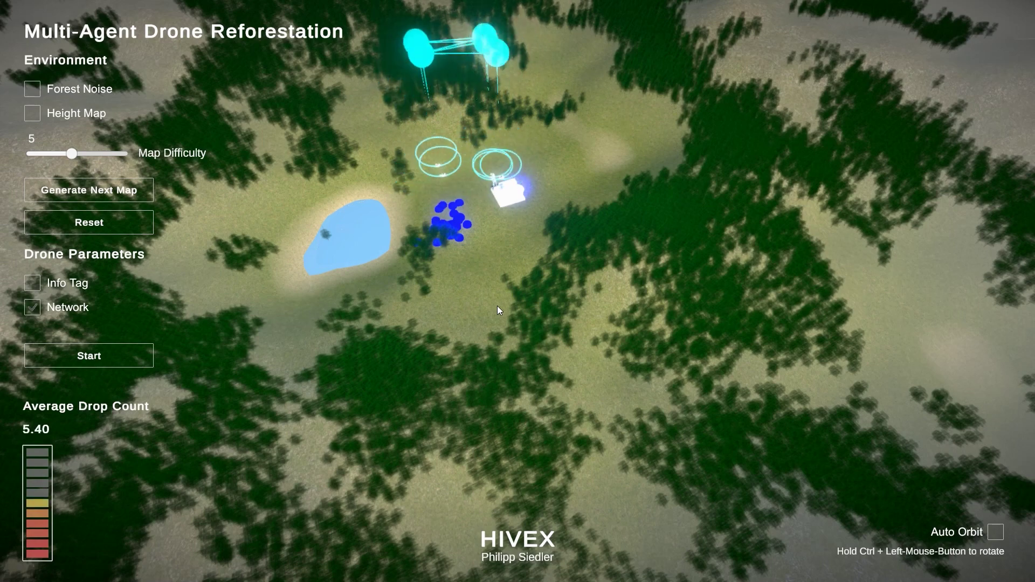
{"action": "left_click_drag", "start_coordinate": [406, 327], "coordinate": [443, 302], "text": "ctrl"}
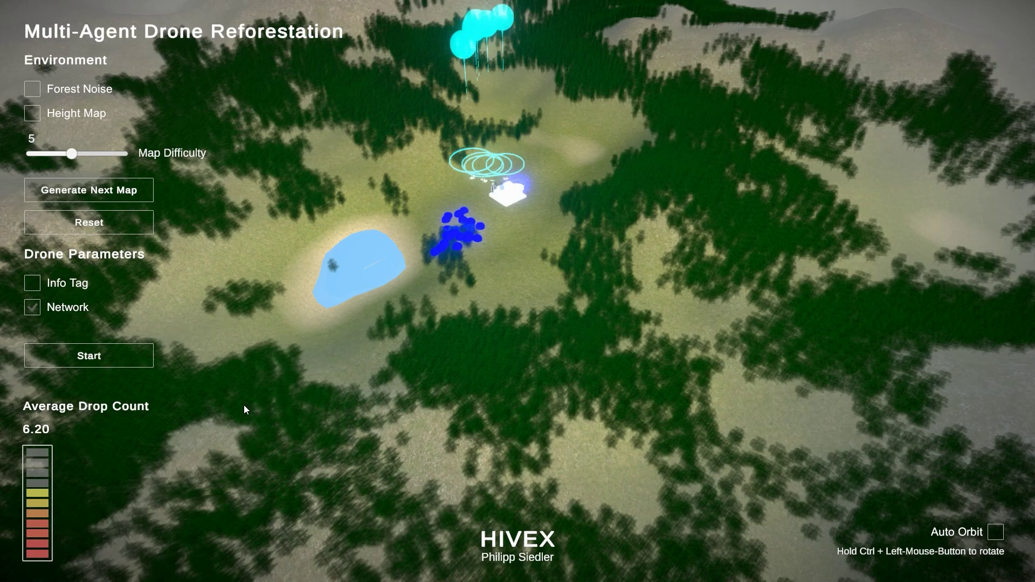
{"action": "left_click_drag", "start_coordinate": [536, 316], "coordinate": [521, 318], "text": "ctrl"}
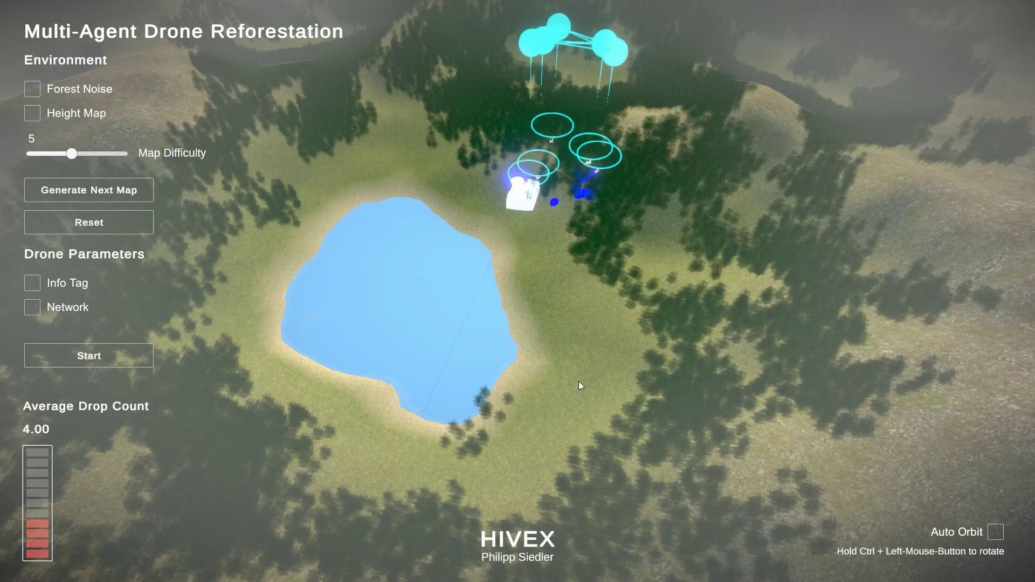
{"action": "left_click_drag", "start_coordinate": [579, 381], "coordinate": [556, 372], "text": "ctrl"}
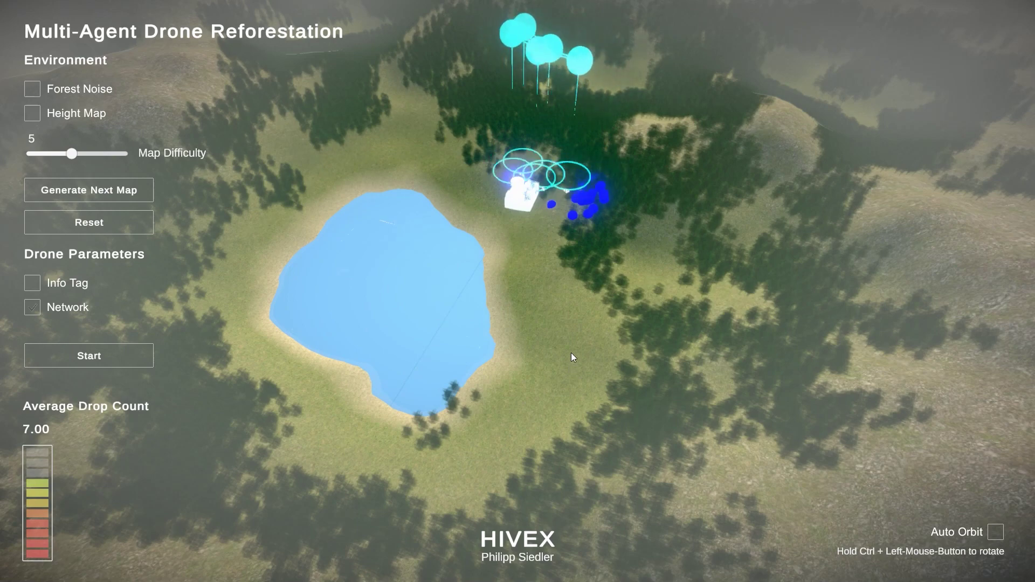
- Orbit right around the large lake, then rotate slightly back to watch the swarm
{"action": "left_click_drag", "start_coordinate": [541, 346], "coordinate": [581, 345], "text": "ctrl"}
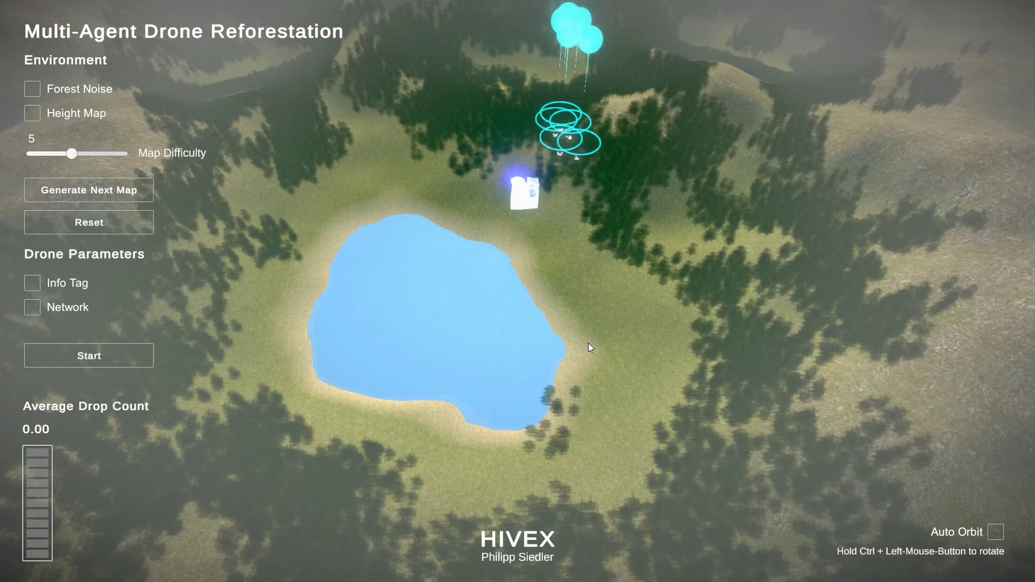
{"action": "left_click_drag", "start_coordinate": [602, 342], "coordinate": [582, 342], "text": "ctrl"}
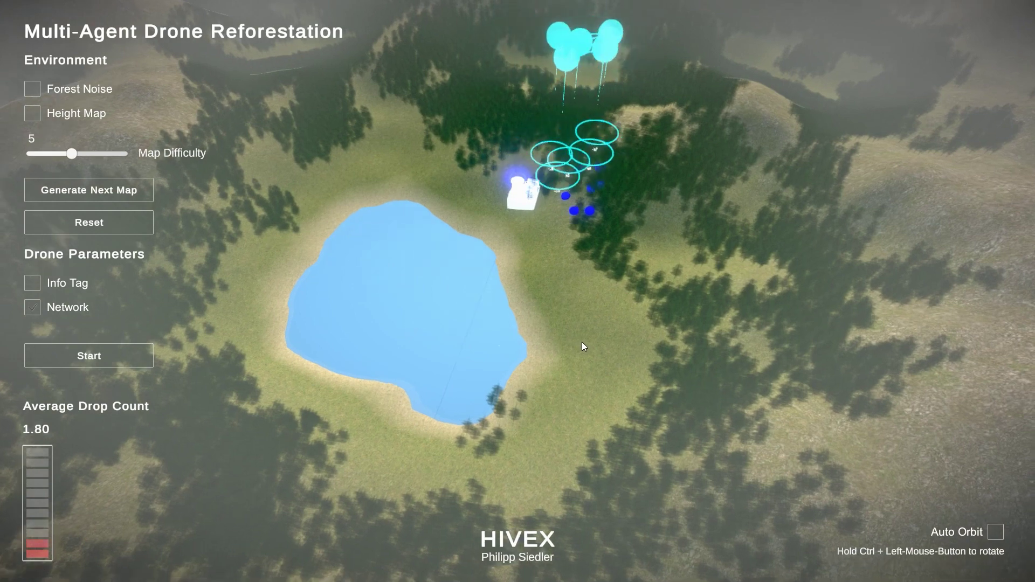